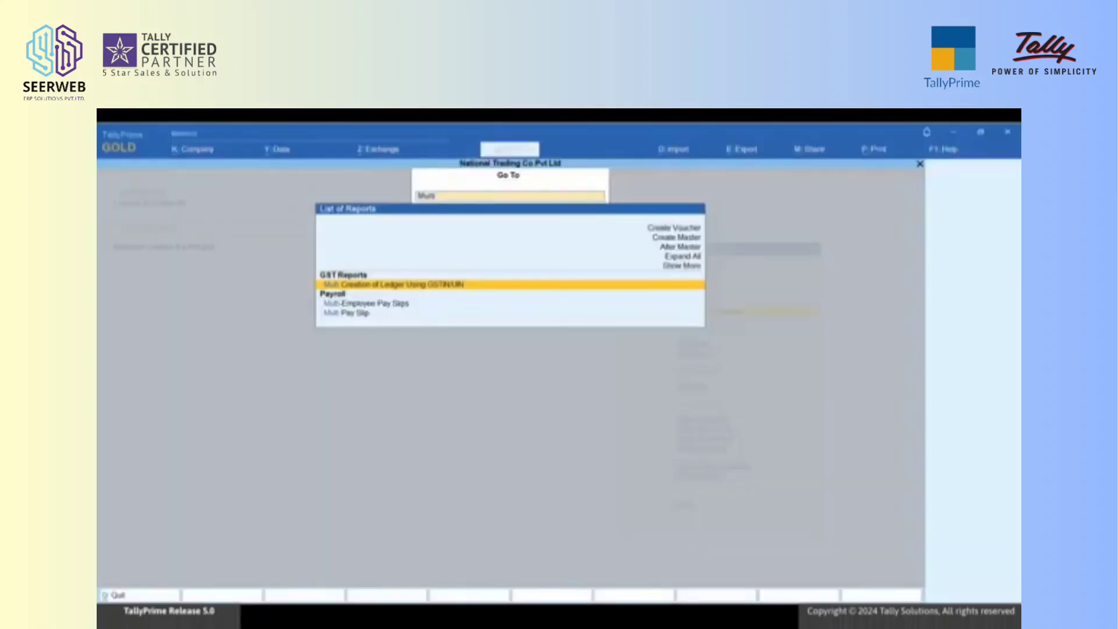
Step: Open multi-creation of ledgers using GSTIN/UIN and start an import from Excel with the file path F:\import
{"action": "key", "text": "Return"}
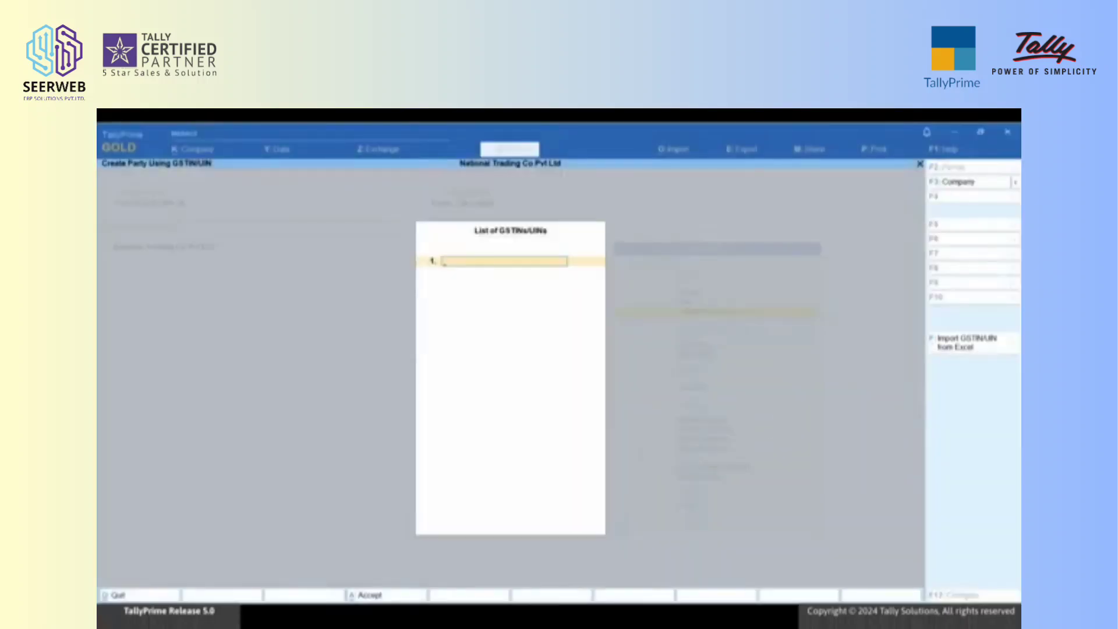
{"action": "key", "text": "alt+f"}
{"action": "key", "text": "Up"}
{"action": "key", "text": "Up"}
{"action": "key", "text": "Up"}
{"action": "key", "text": "Up"}
{"action": "key", "text": "Up"}
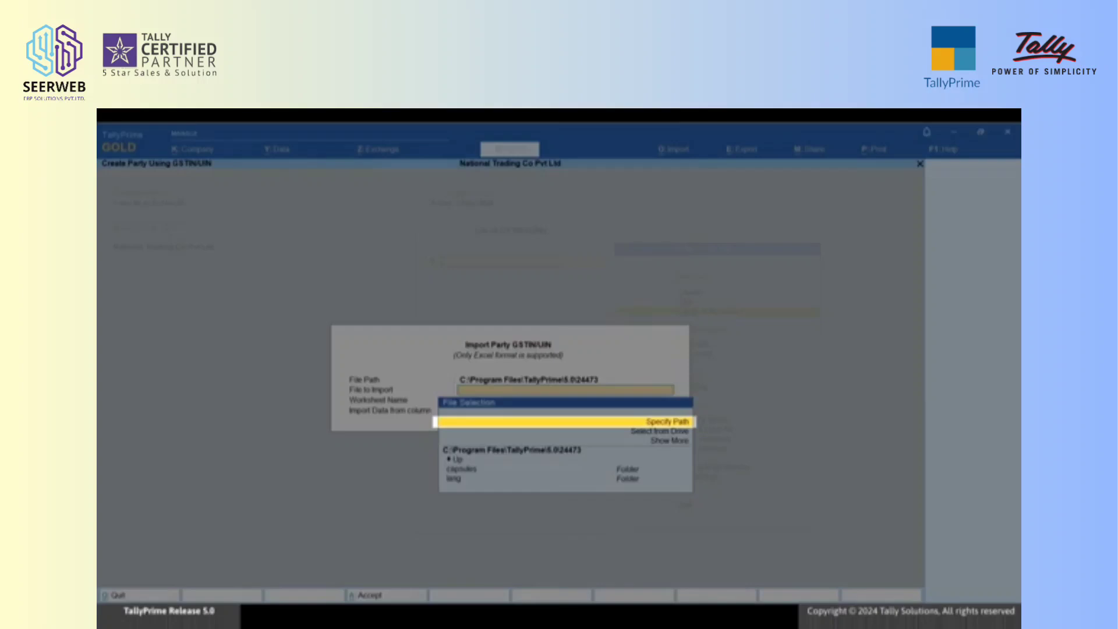
{"action": "key", "text": "Return"}
{"action": "type", "text": "F:\\import"}
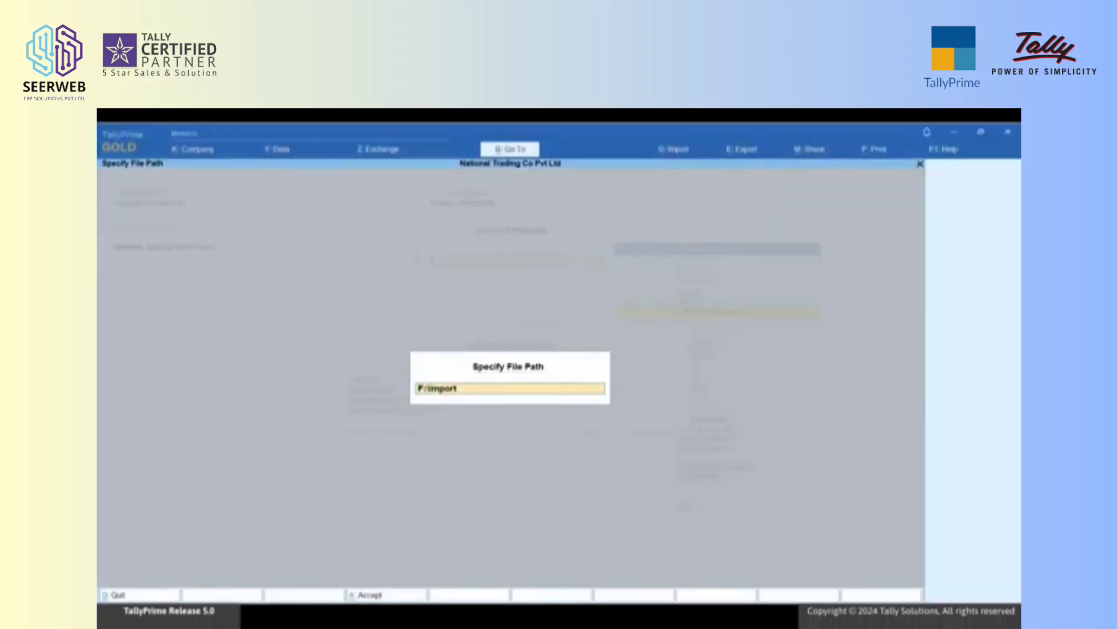
{"action": "key", "text": "Return"}
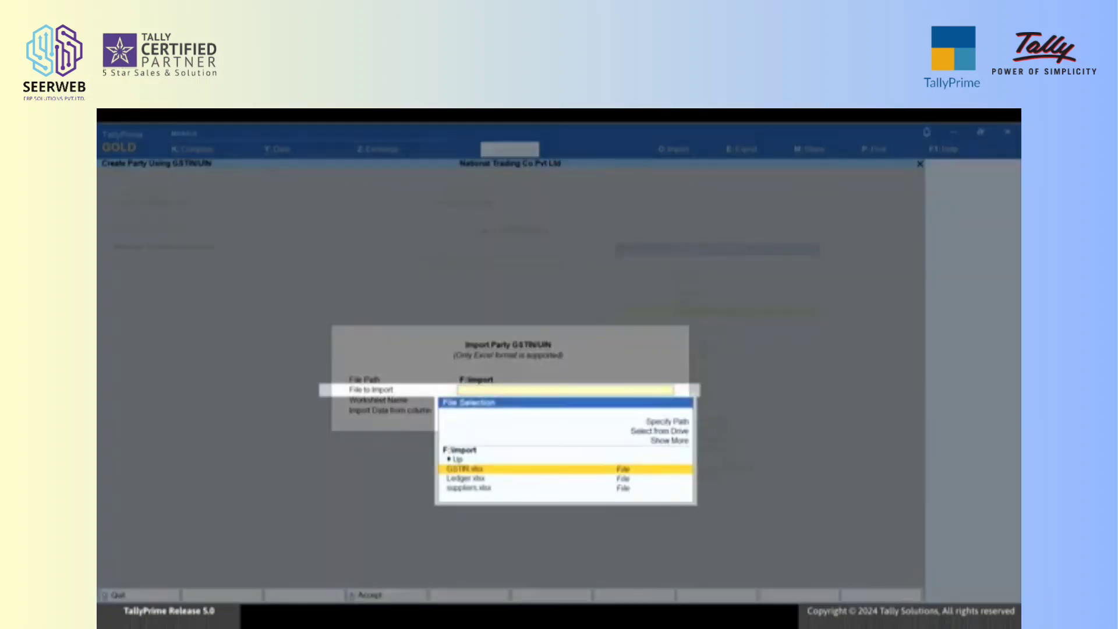
Step: Import the GSTINs from column B of Sheet1 in GSTIN.xlsx and accept the resulting list
{"action": "key", "text": "Return"}
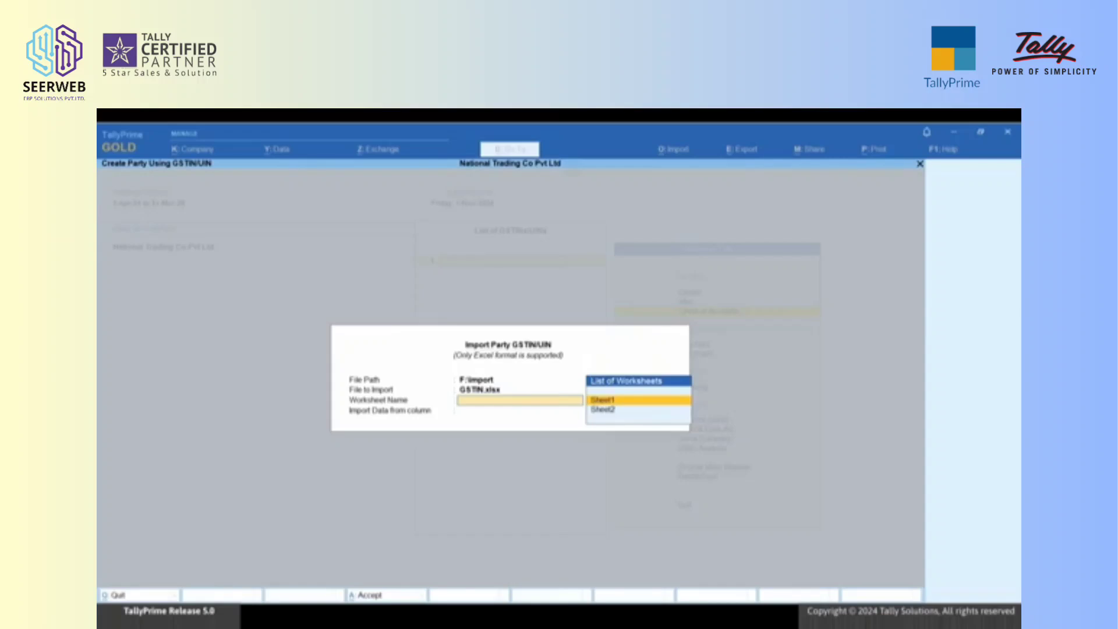
{"action": "key", "text": "Return"}
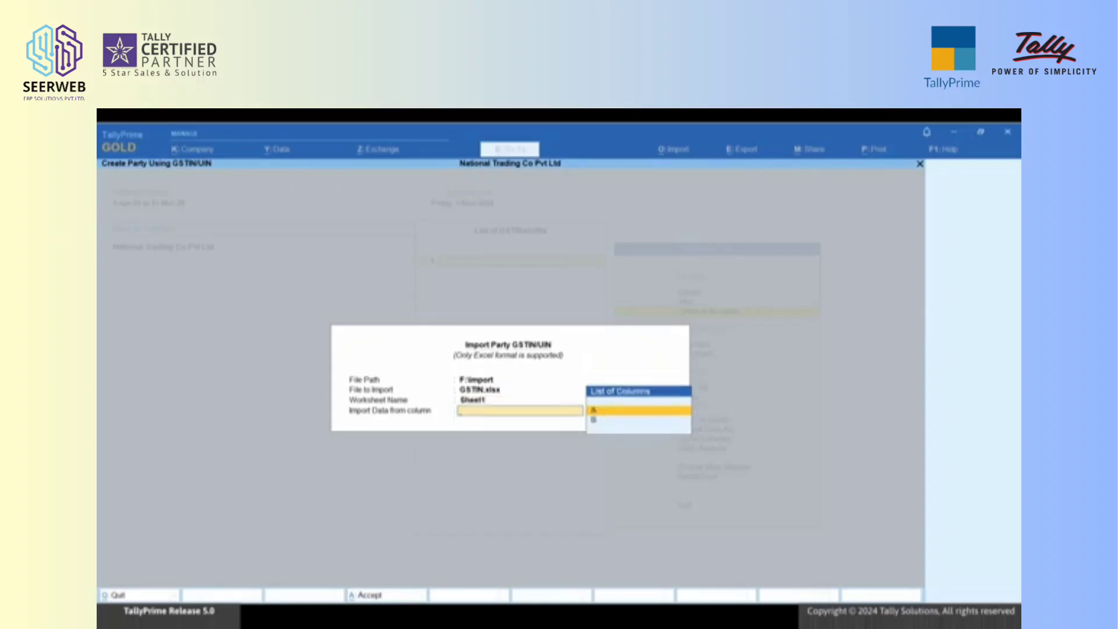
{"action": "key", "text": "Down"}
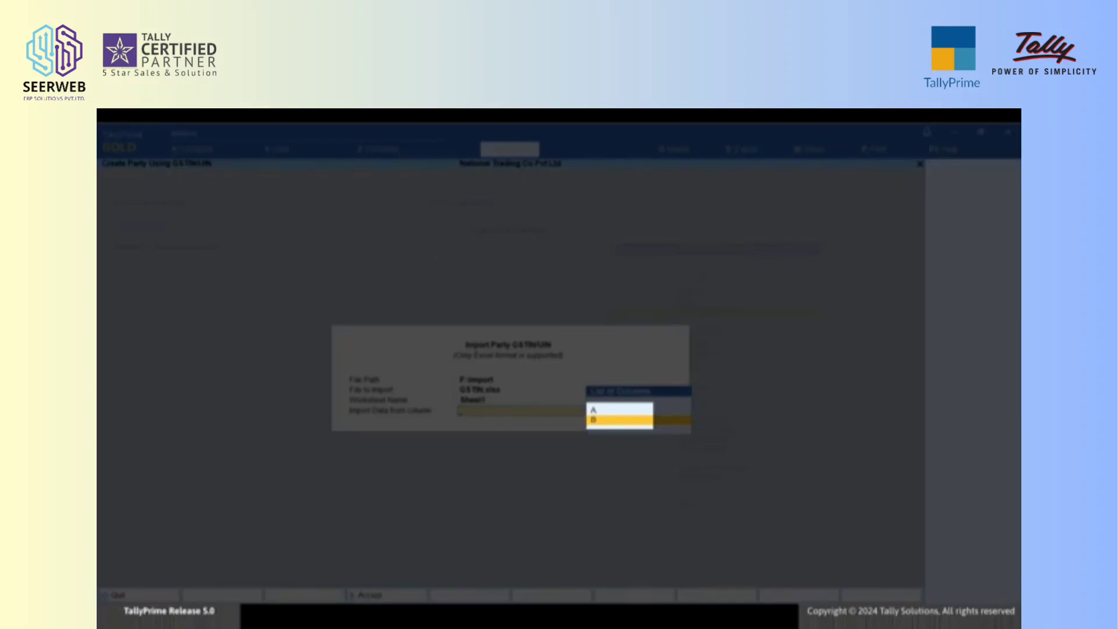
{"action": "key", "text": "Return"}
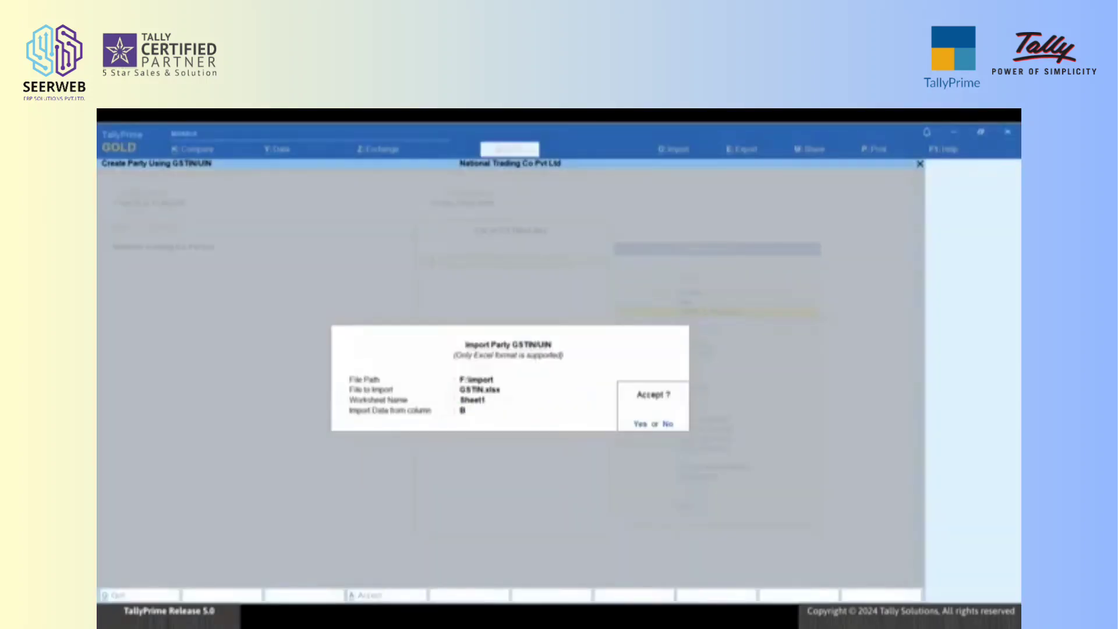
{"action": "key", "text": "Return"}
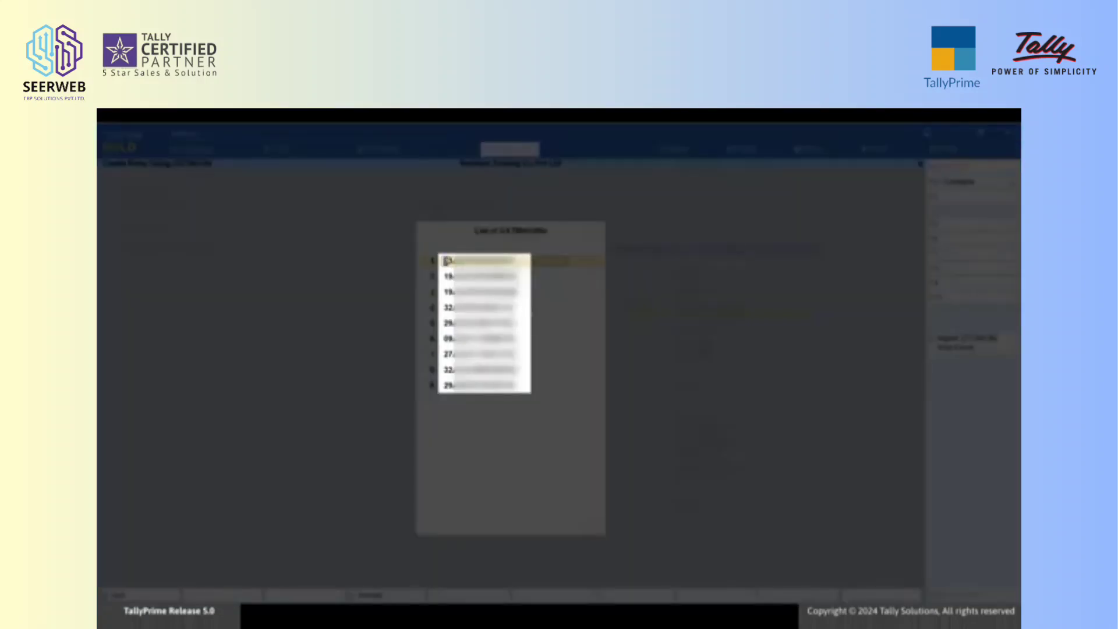
{"action": "key", "text": "ctrl"}
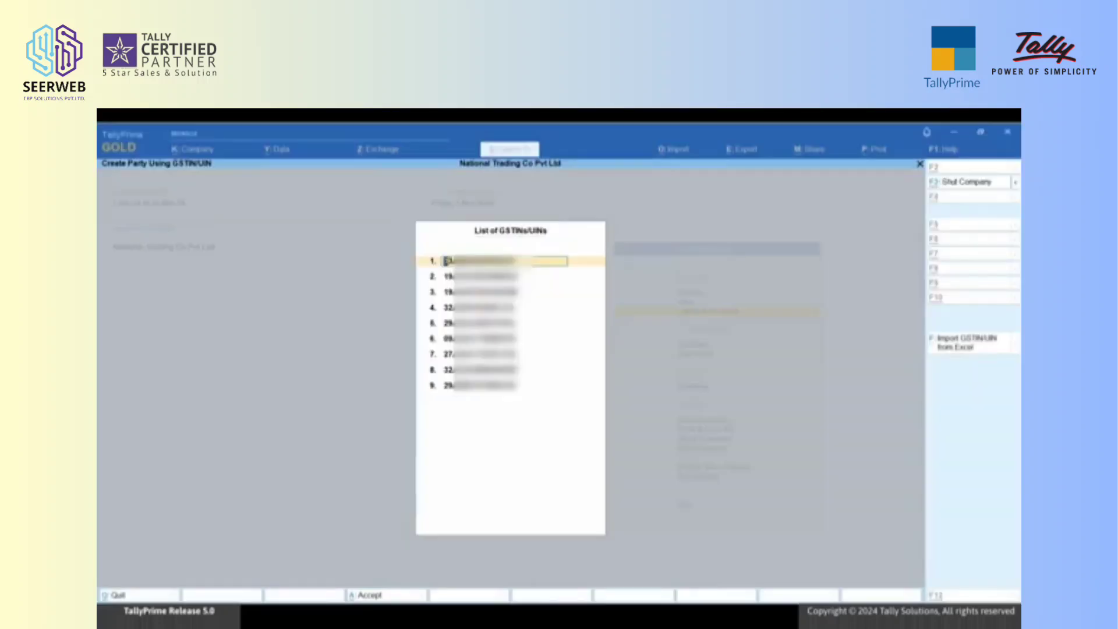
{"action": "key", "text": "ctrl+a"}
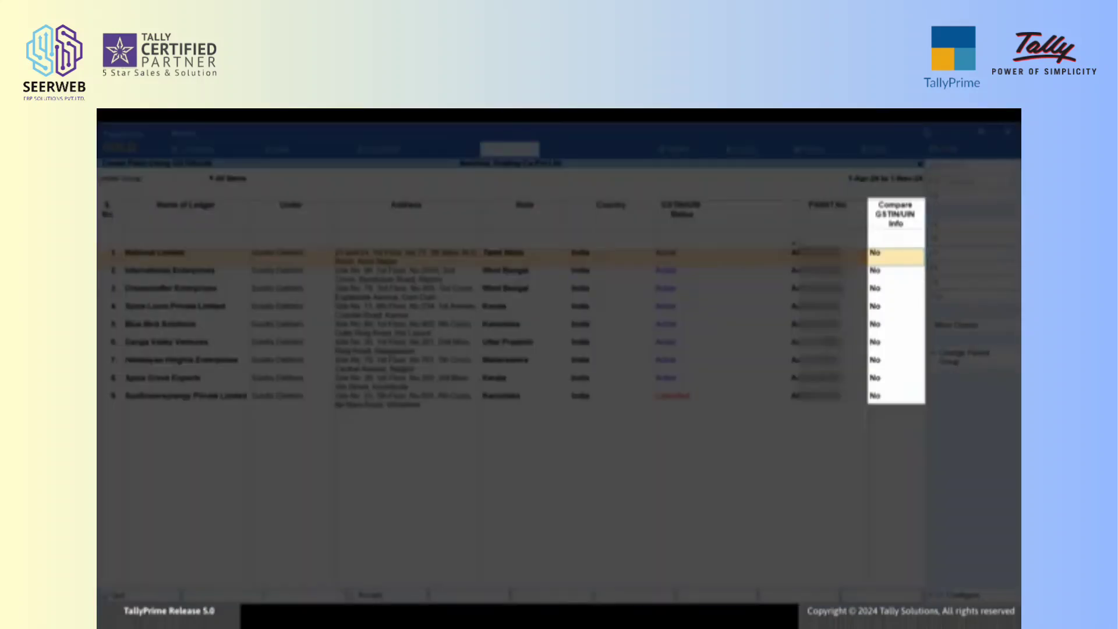
Step: Enable the GSTIN/UIN info comparison for National Limited and add Chennai as an extra address line in the books
{"action": "key", "text": "y"}
{"action": "key", "text": "Return"}
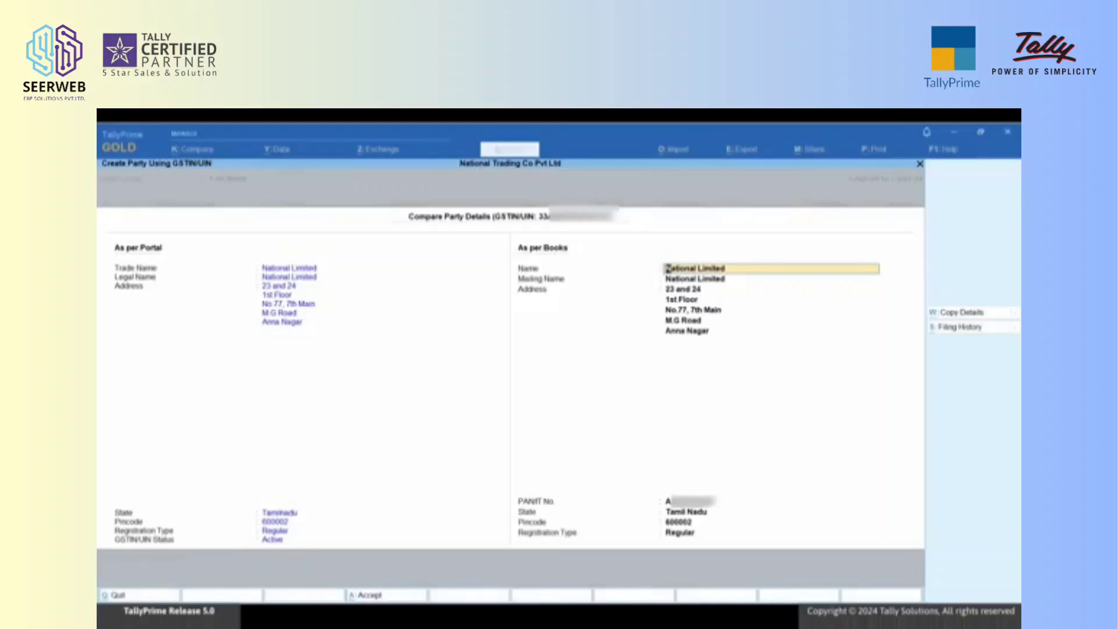
{"action": "key", "text": "Return"}
{"action": "key", "text": "Return"}
{"action": "key", "text": "Return"}
{"action": "key", "text": "Return"}
{"action": "key", "text": "Return"}
{"action": "key", "text": "Return"}
{"action": "key", "text": "Return"}
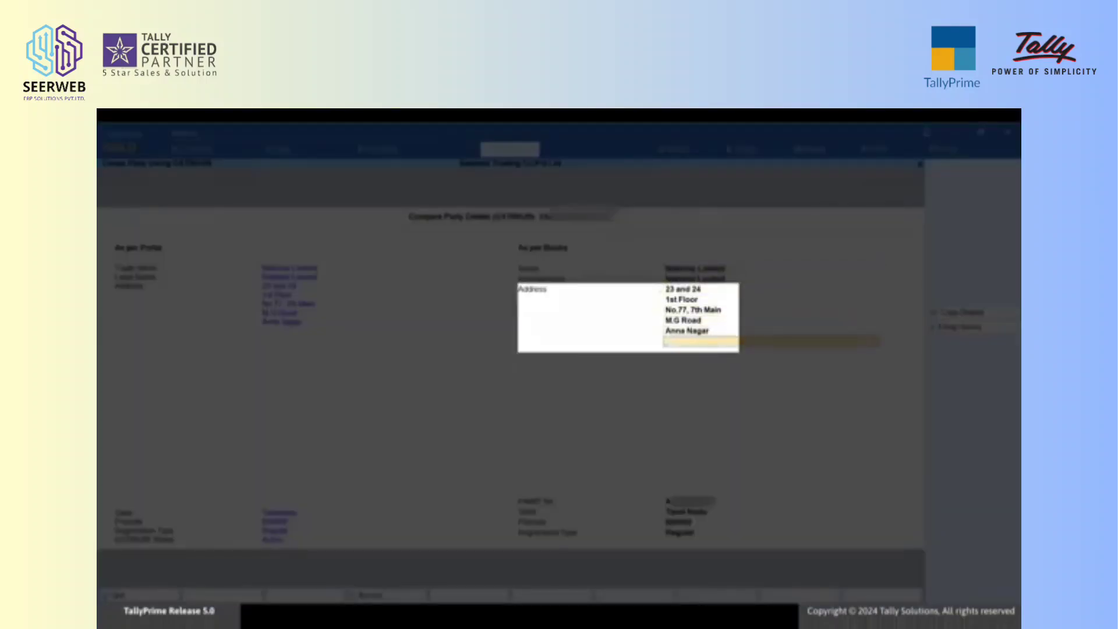
{"action": "type", "text": "Chennai"}
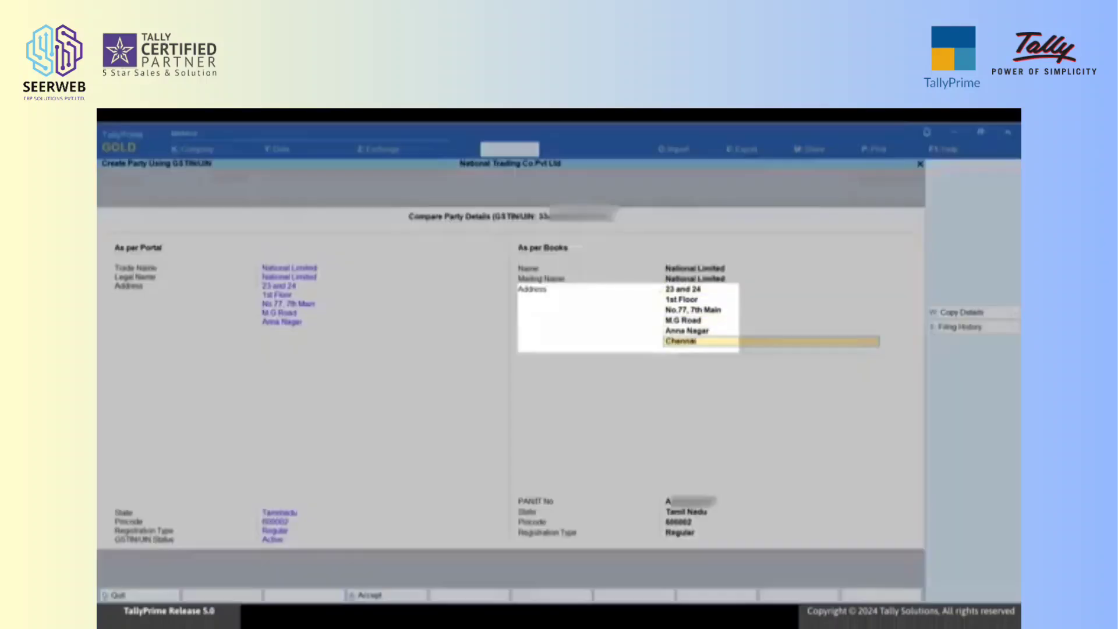
{"action": "key", "text": "Return"}
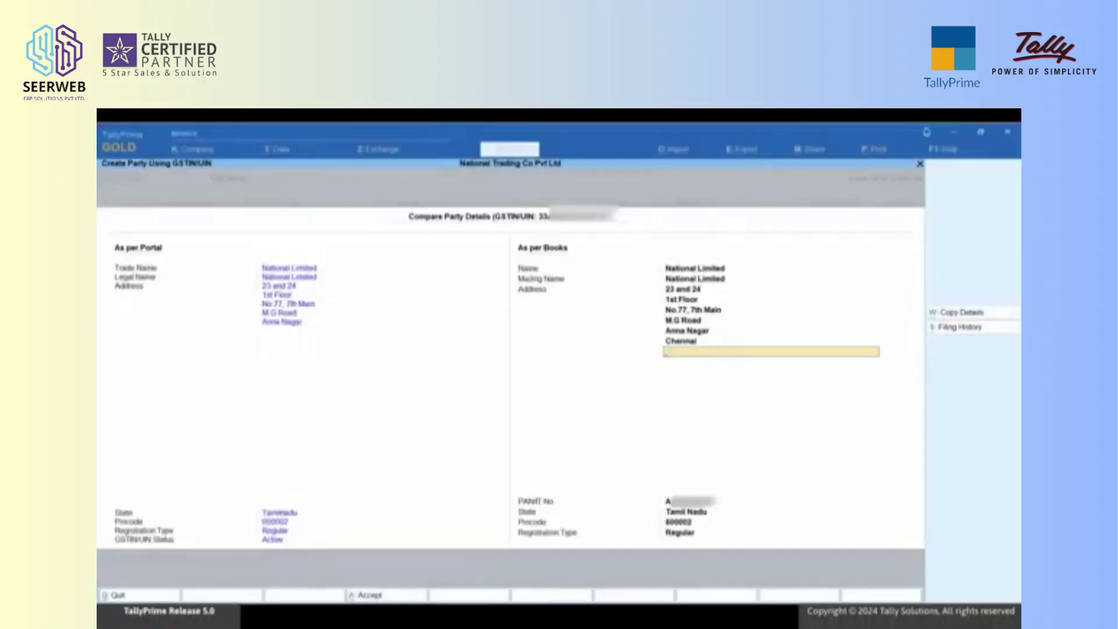
Step: Review the filing history of National Limited and return to the party list
{"action": "key", "text": "alt+s"}
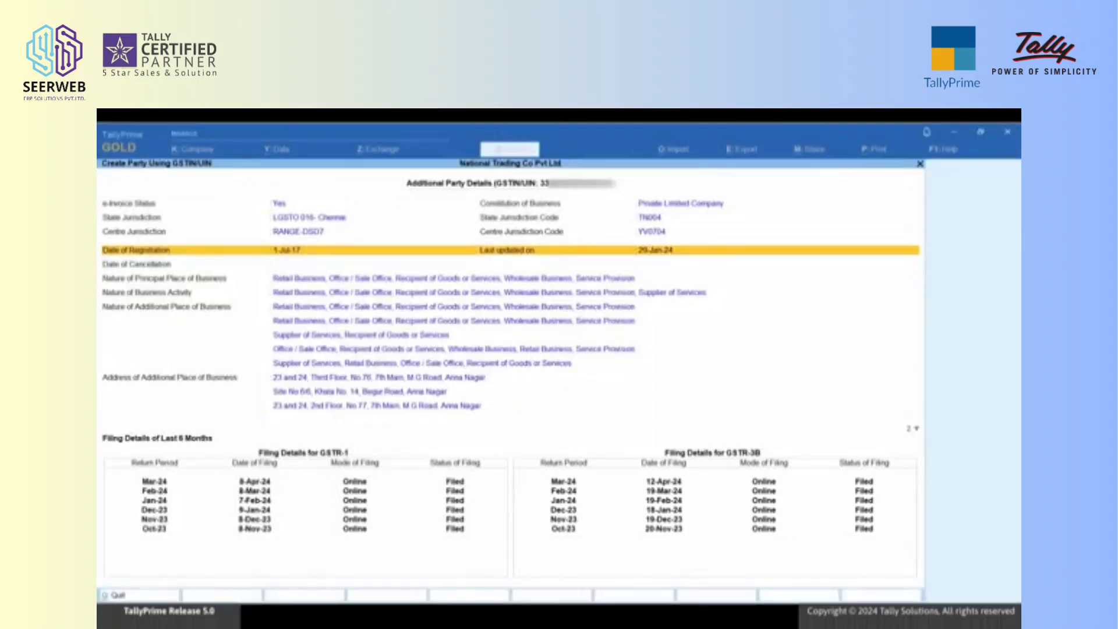
{"action": "key", "text": "Escape"}
{"action": "key", "text": "Escape"}
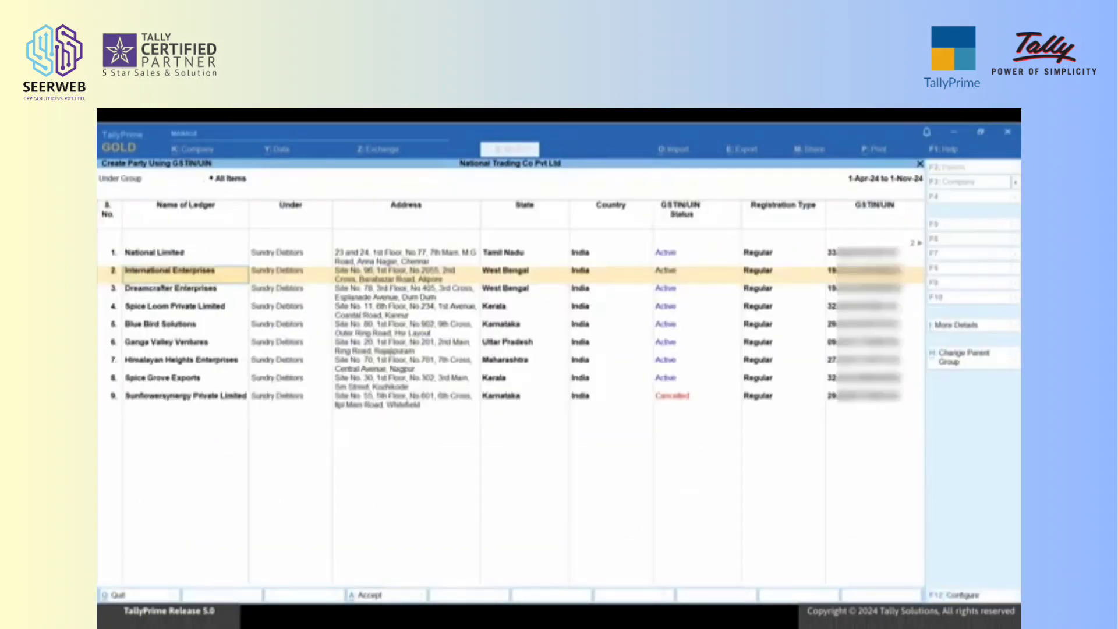
Step: Set the registration type of Sunflowersynergy Private Limited to Unregistered/Consumer
{"action": "key", "text": "Down"}
{"action": "key", "text": "Down"}
{"action": "key", "text": "Down"}
{"action": "key", "text": "Down"}
{"action": "key", "text": "Down"}
{"action": "key", "text": "Down"}
{"action": "key", "text": "Down"}
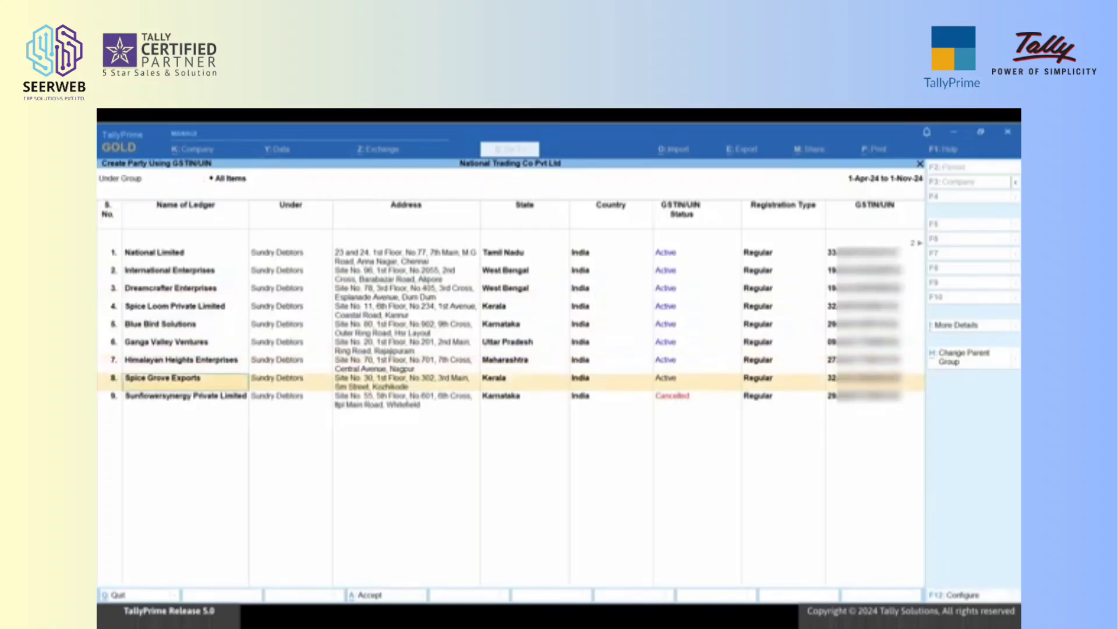
{"action": "key", "text": "Return"}
{"action": "key", "text": "Return"}
{"action": "key", "text": "Return"}
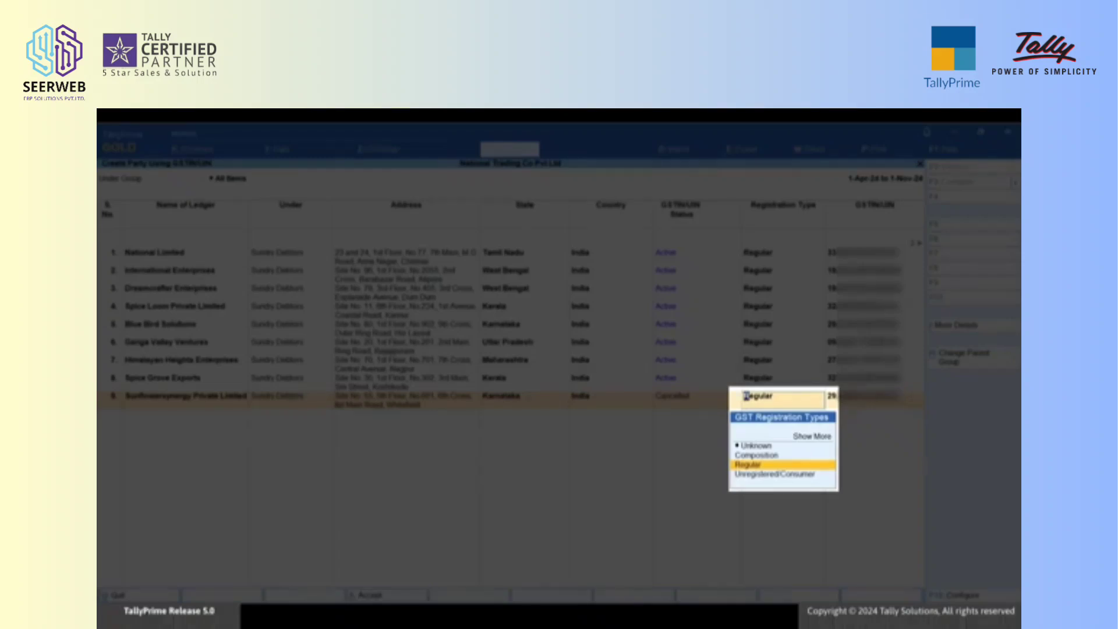
{"action": "key", "text": "Down"}
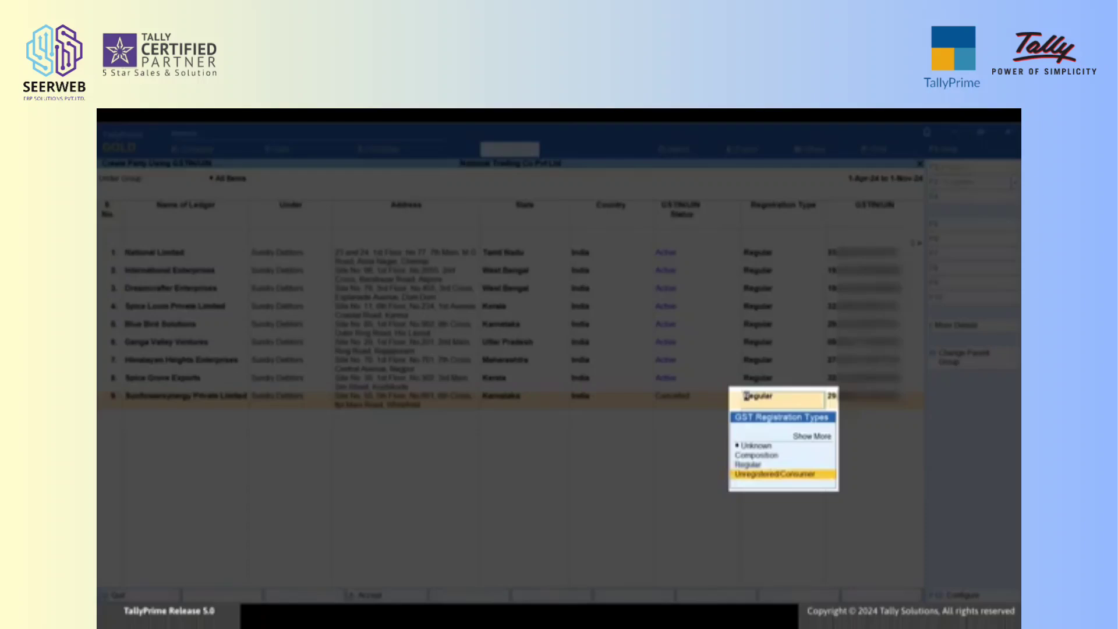
{"action": "key", "text": "Return"}
{"action": "key", "text": "Return"}
{"action": "key", "text": "Return"}
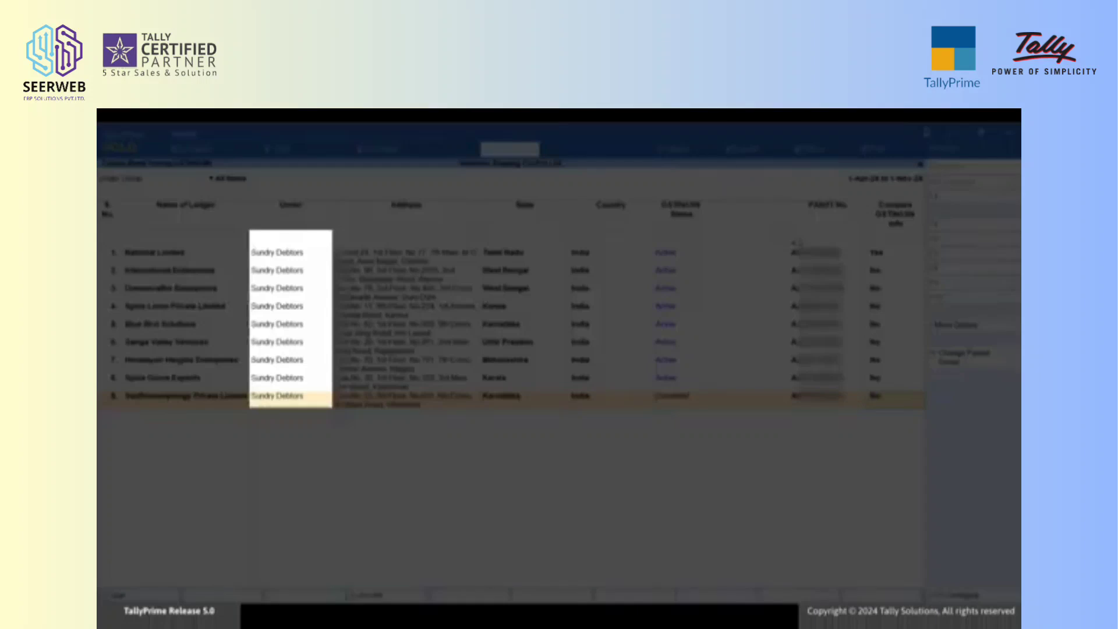
{"action": "key", "text": "Return"}
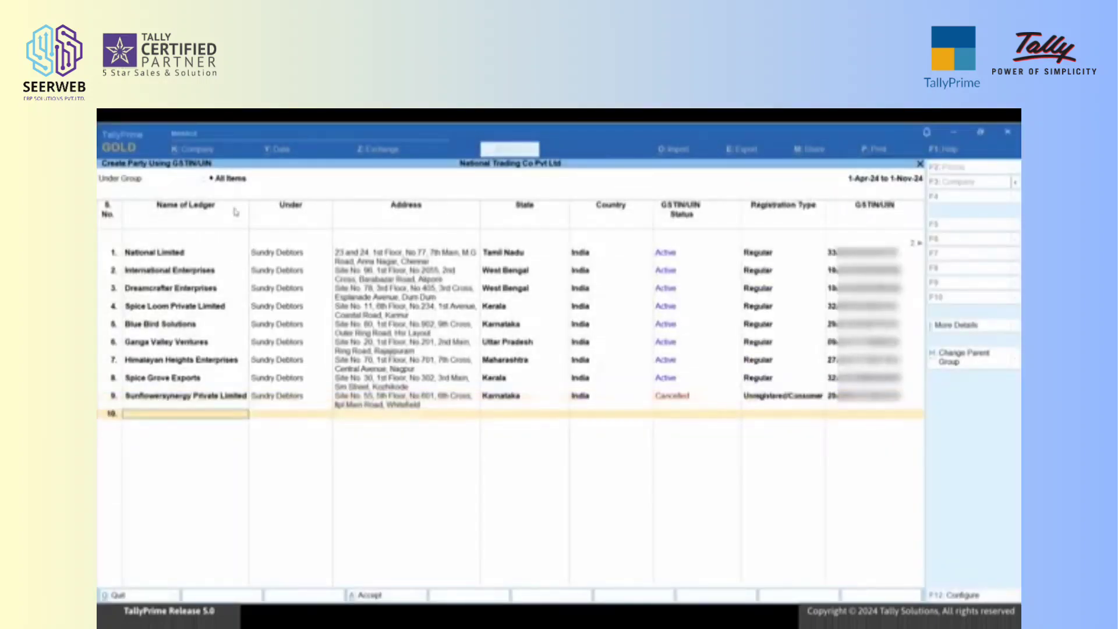
Step: Keep All Items as the Under Group filter and place the National Limited ledger under Sundry Creditors
{"action": "left_click", "coordinate": [231, 179]}
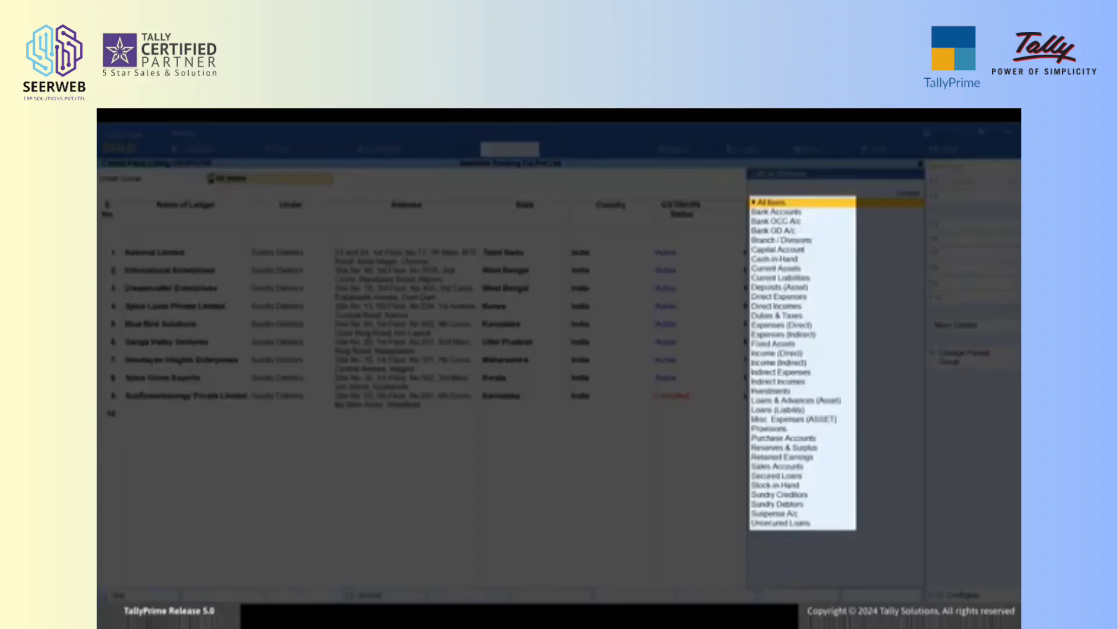
{"action": "key", "text": "Return"}
{"action": "key", "text": "Return"}
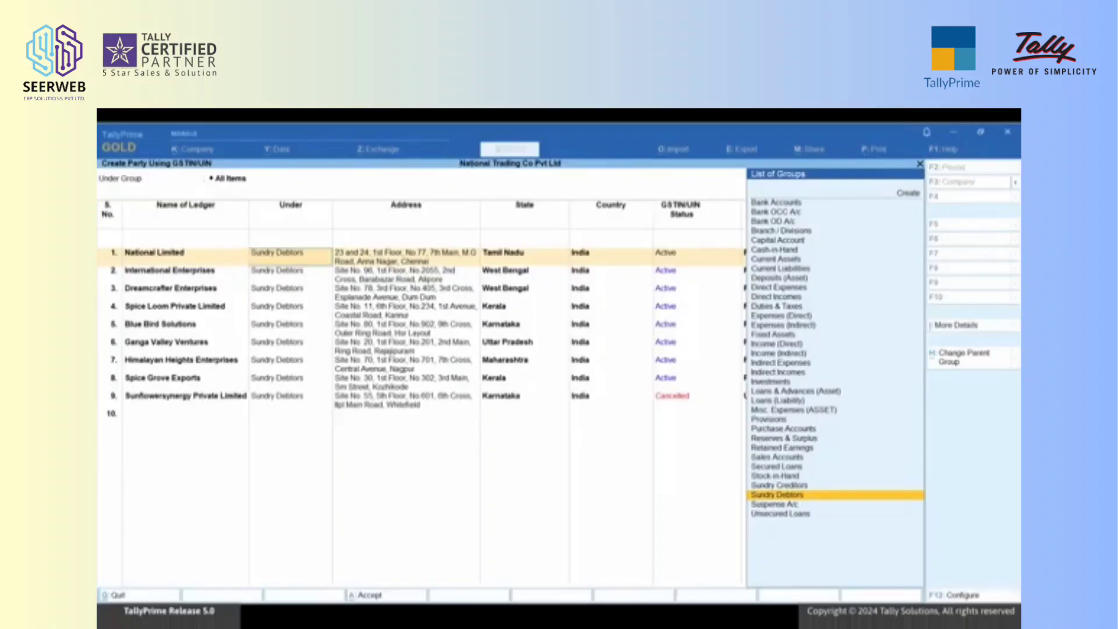
{"action": "key", "text": "Up"}
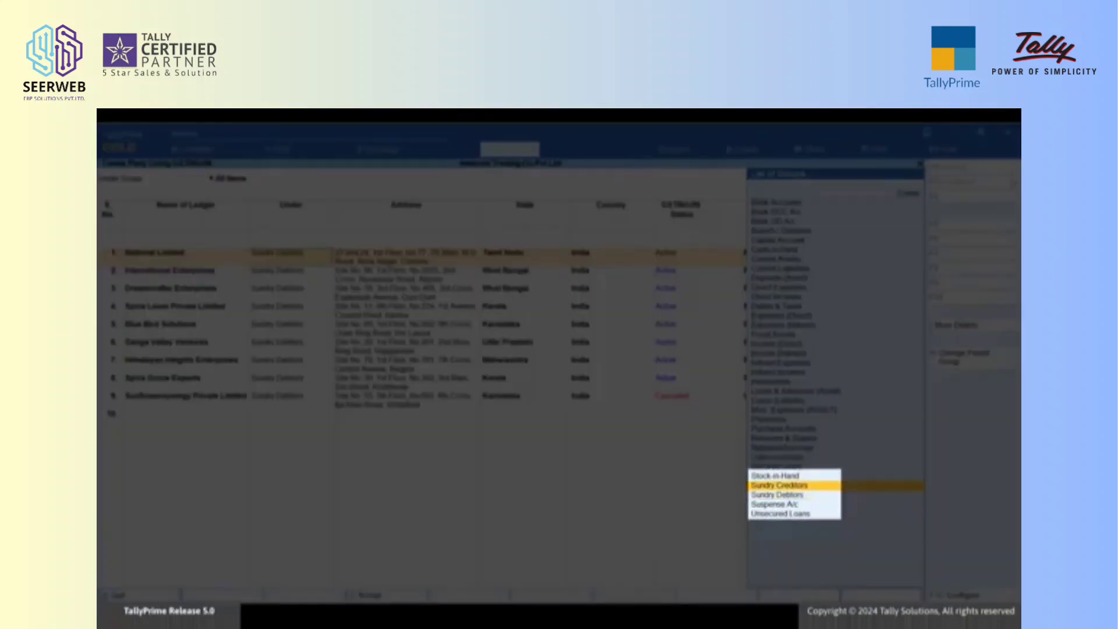
{"action": "key", "text": "Return"}
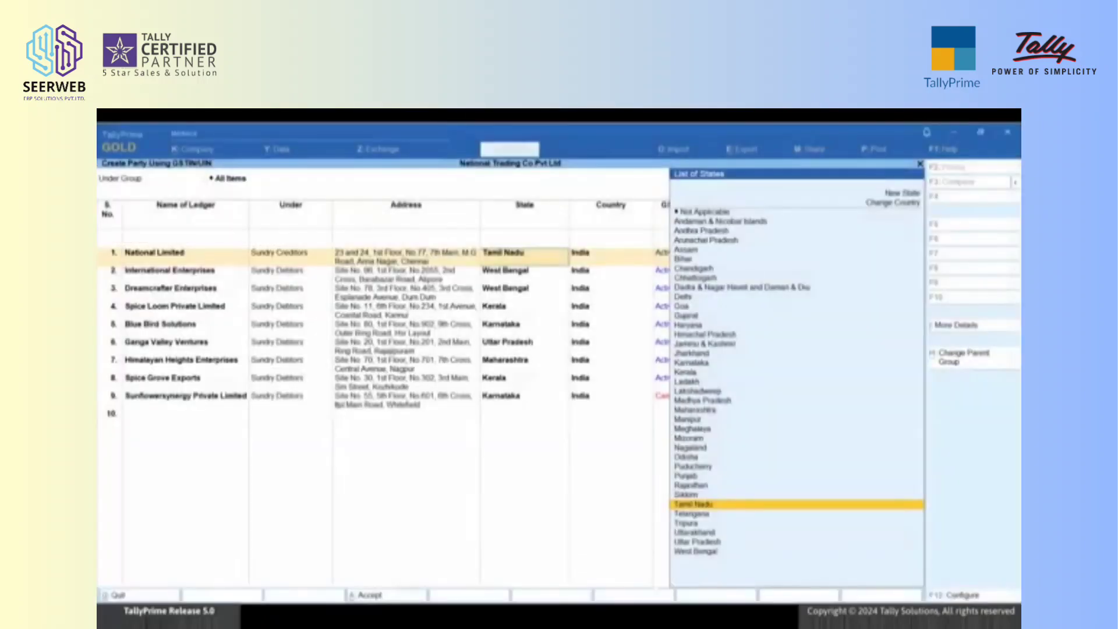
{"action": "key", "text": "Return"}
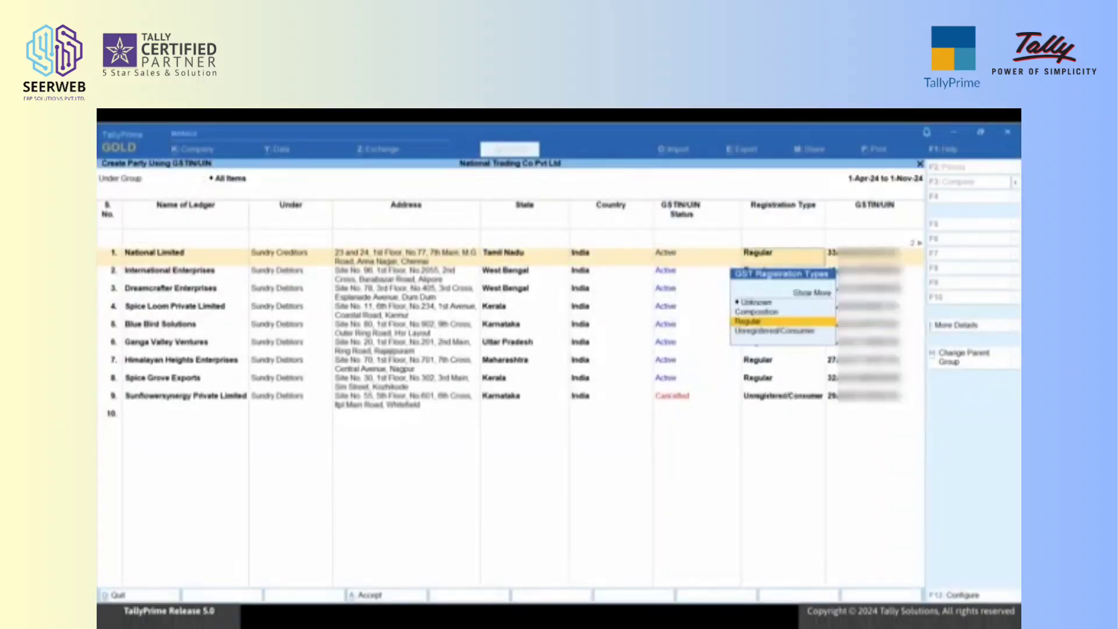
{"action": "key", "text": "Return"}
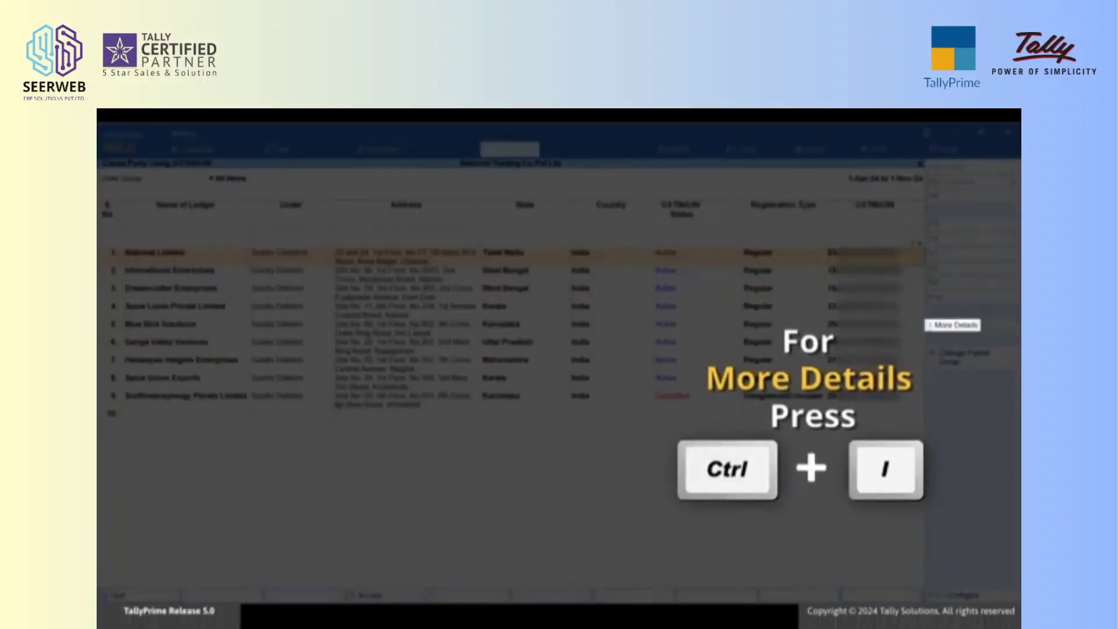
Step: Add the contact person's name and primary mobile number to National Limited's contact details, and save all the party ledgers
{"action": "key", "text": "ctrl+i"}
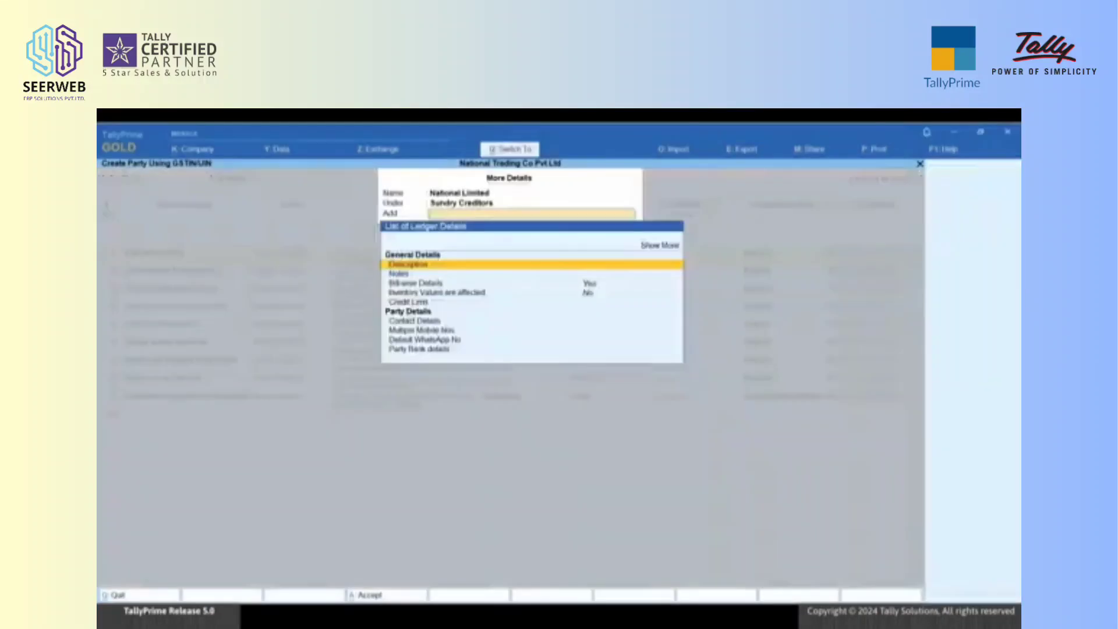
{"action": "key", "text": "Down"}
{"action": "key", "text": "Down"}
{"action": "key", "text": "Down"}
{"action": "key", "text": "Down"}
{"action": "key", "text": "Down"}
{"action": "key", "text": "Down"}
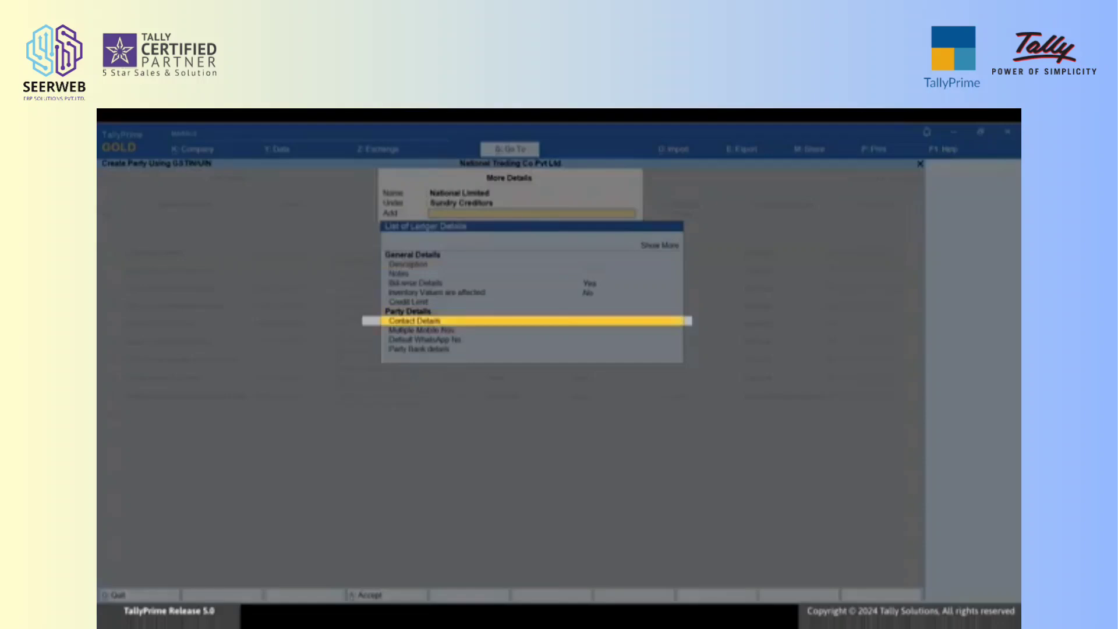
{"action": "key", "text": "Return"}
{"action": "type", "text": "Srinivasan"}
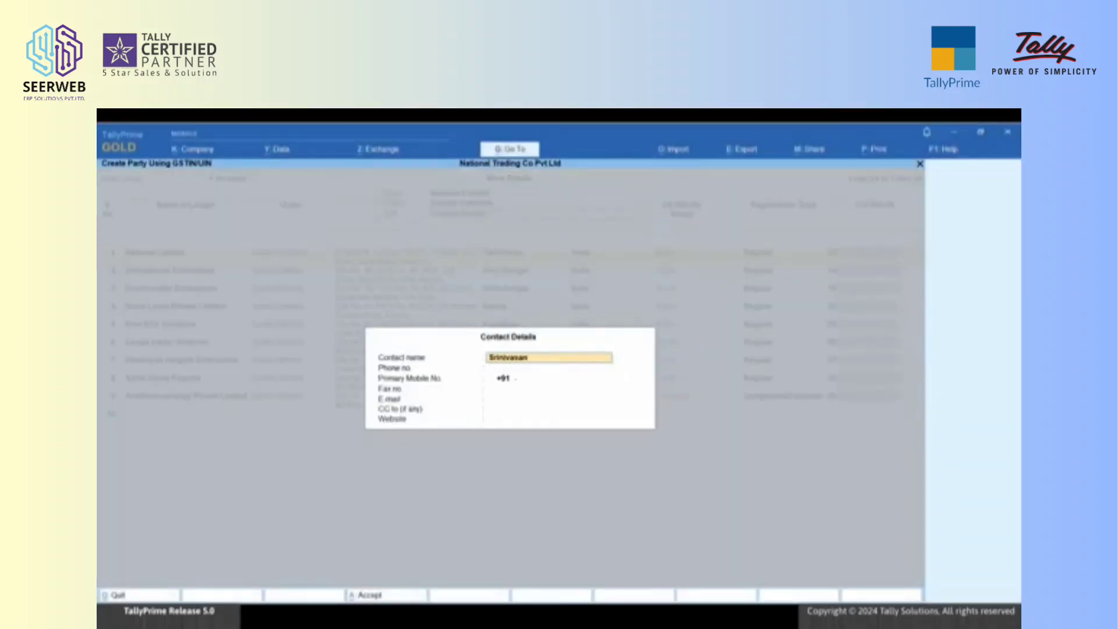
{"action": "key", "text": "Return"}
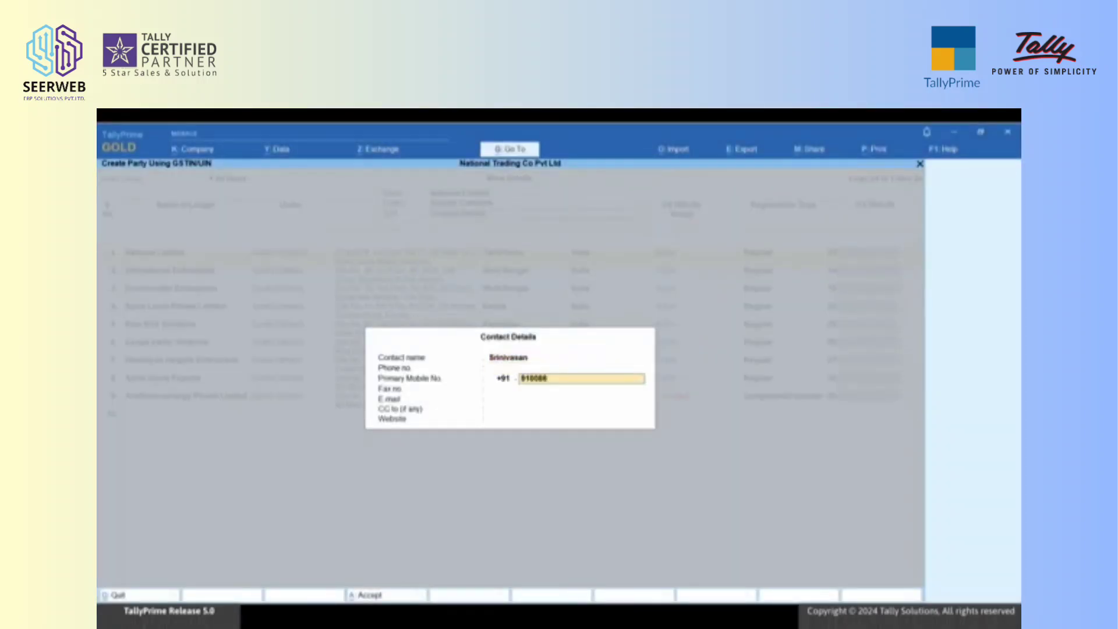
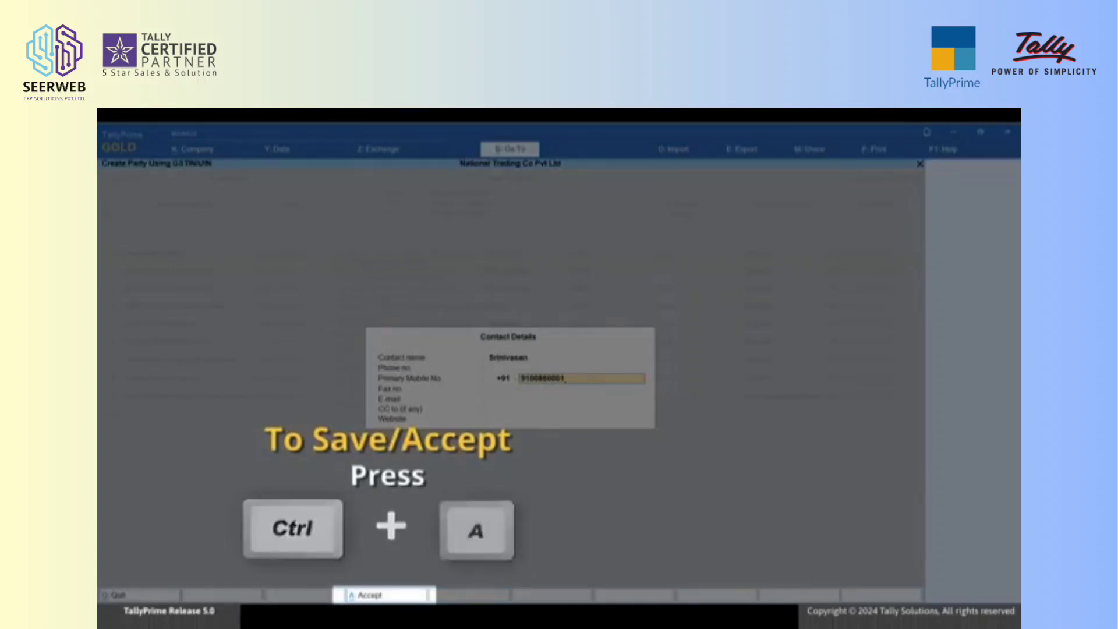
{"action": "key", "text": "ctrl+a"}
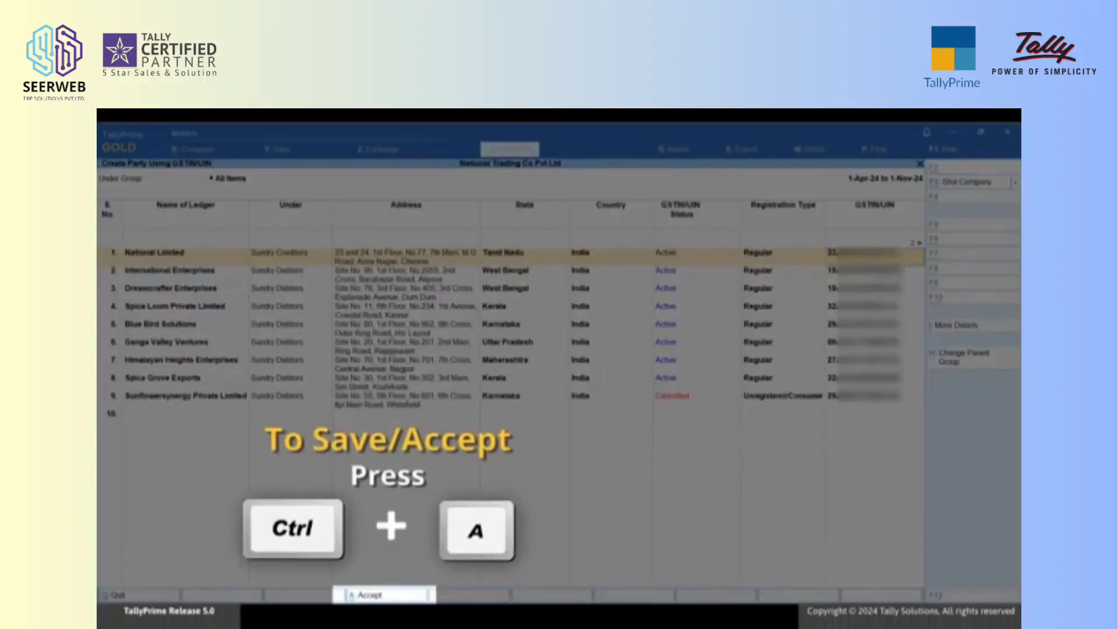
{"action": "key", "text": "ctrl+a"}
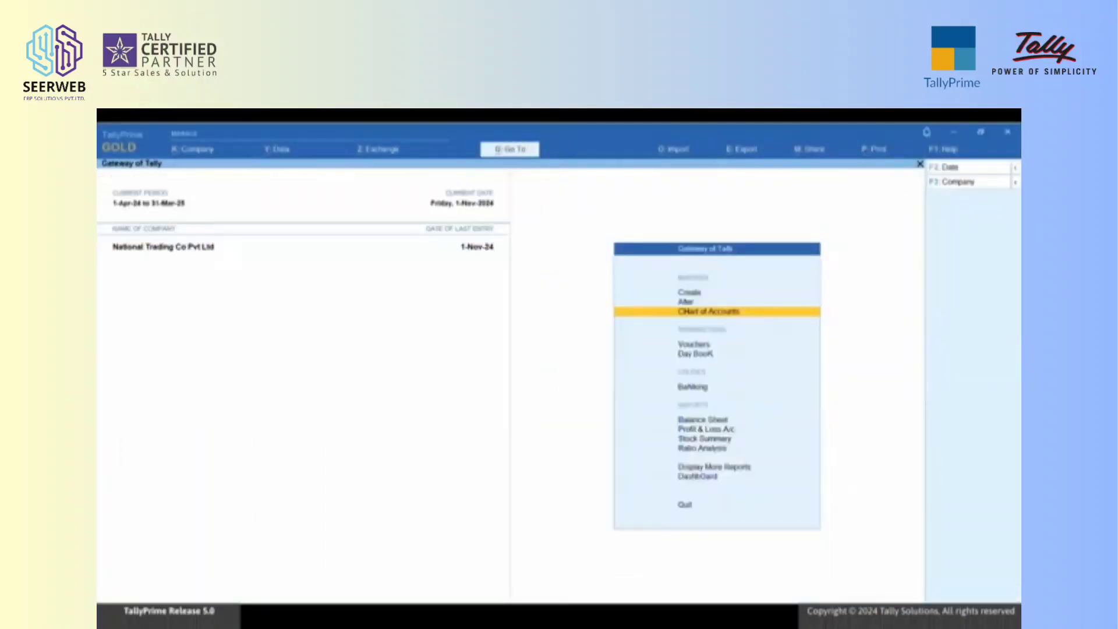
Step: Open the list of ledgers in the Chart of Accounts and examine the parties under Sundry Debtors
{"action": "key", "text": "Return"}
{"action": "key", "text": "Return"}
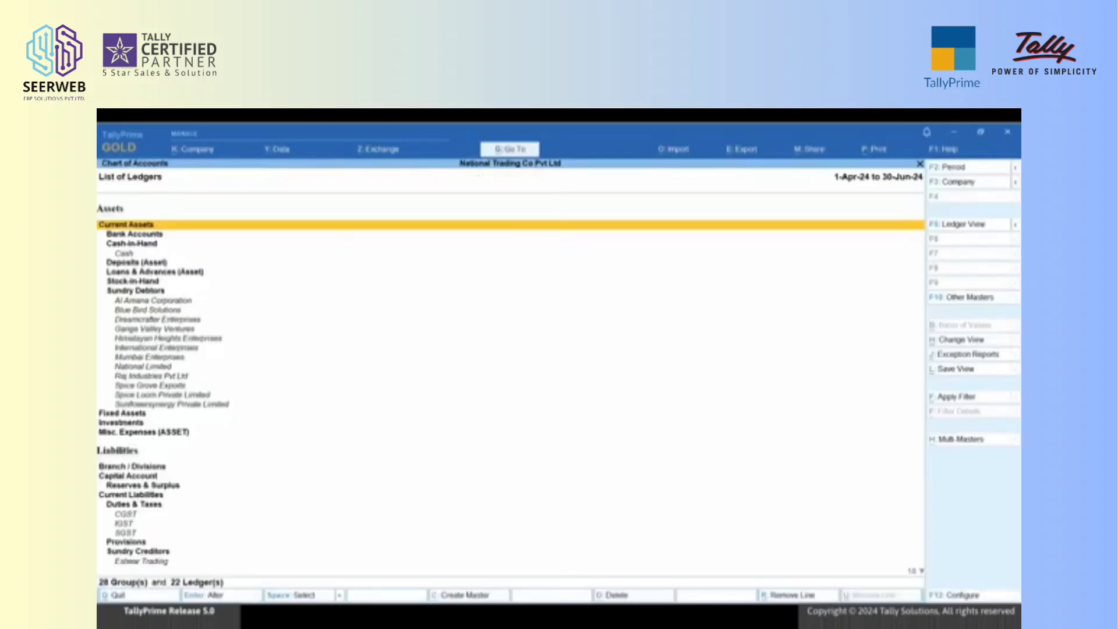
{"action": "key", "text": "Down"}
{"action": "key", "text": "Down"}
{"action": "key", "text": "Down"}
{"action": "key", "text": "Down"}
{"action": "key", "text": "Down"}
{"action": "key", "text": "Down"}
{"action": "key", "text": "Down"}
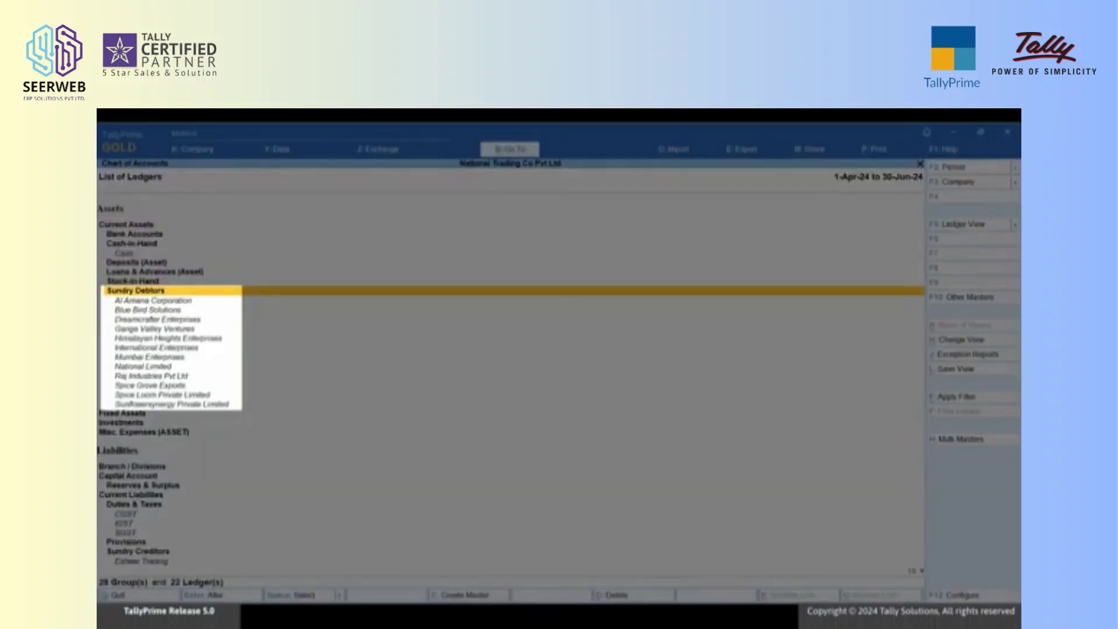